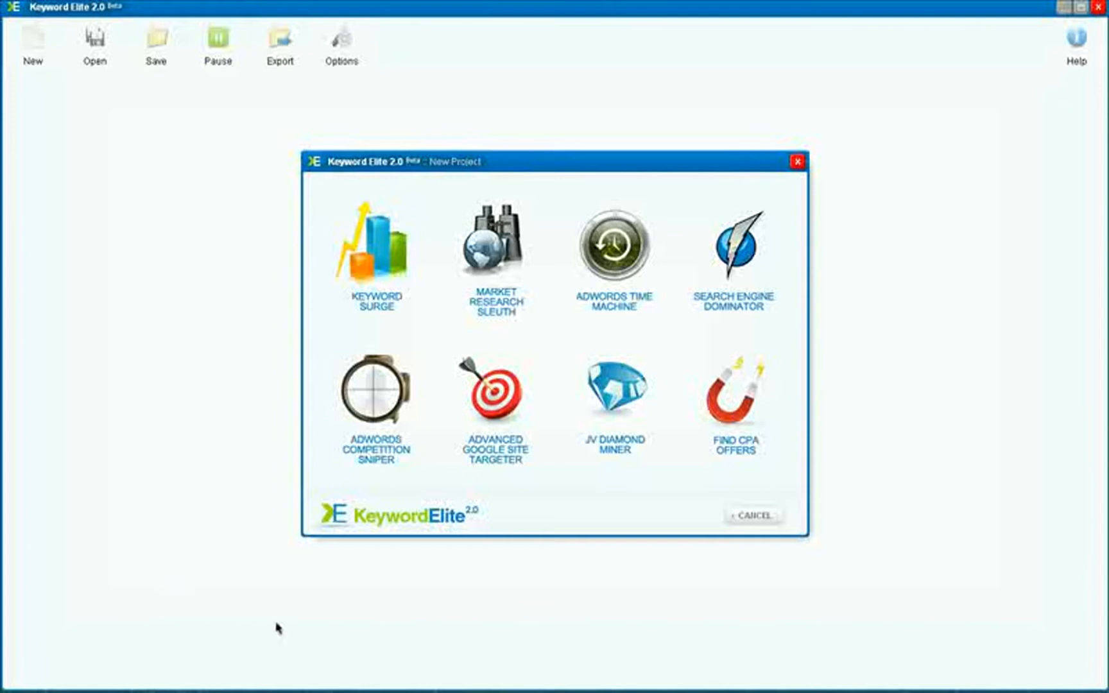
# Begin a new Keyword Surge project with "guitar lessons" as the main keyword phrase
pyautogui.click(168, 308)
pyautogui.click(351, 269)
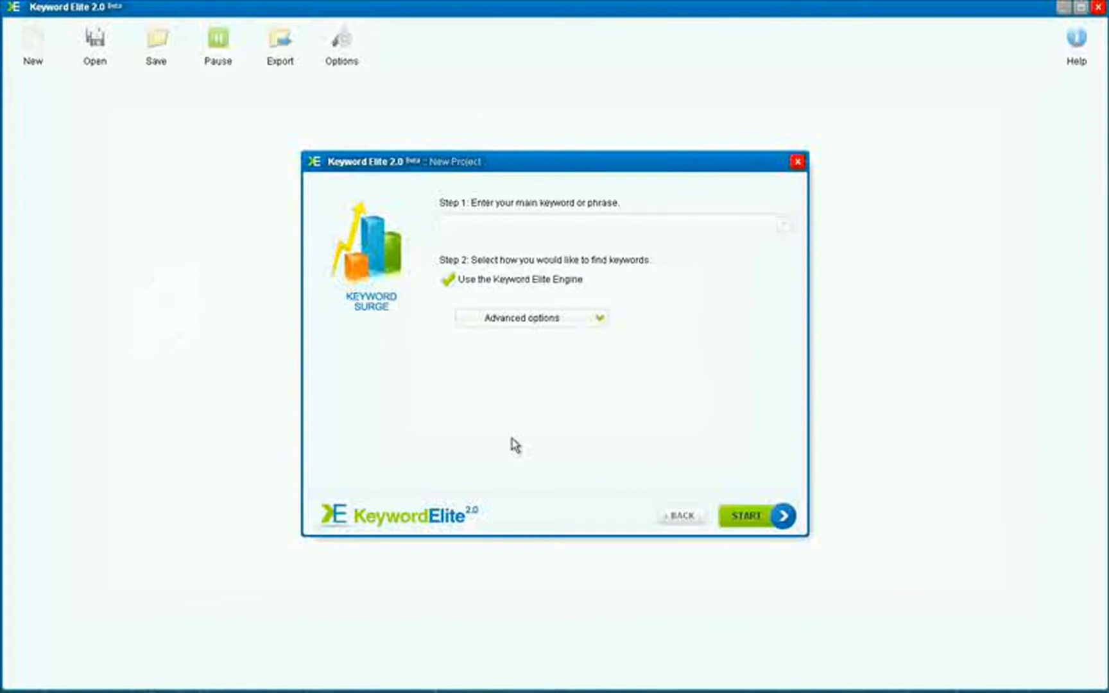
pyautogui.write('guitar lessons')
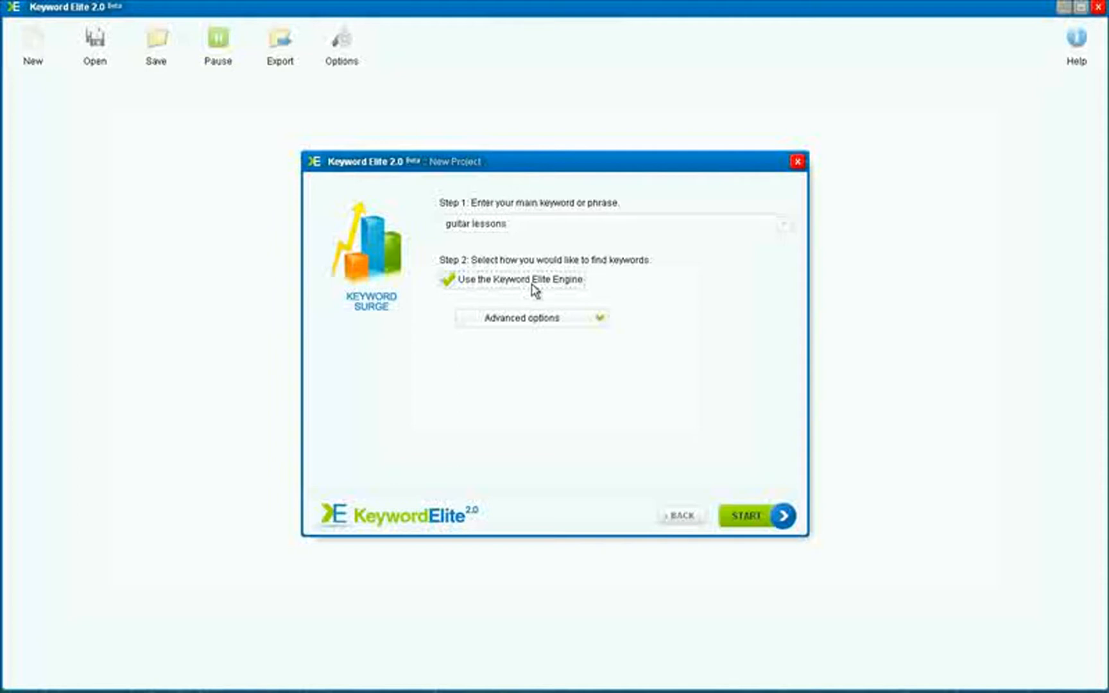
# Set the results to return per source to about 470 in the advanced options and start the keyword search
pyautogui.click(594, 321)
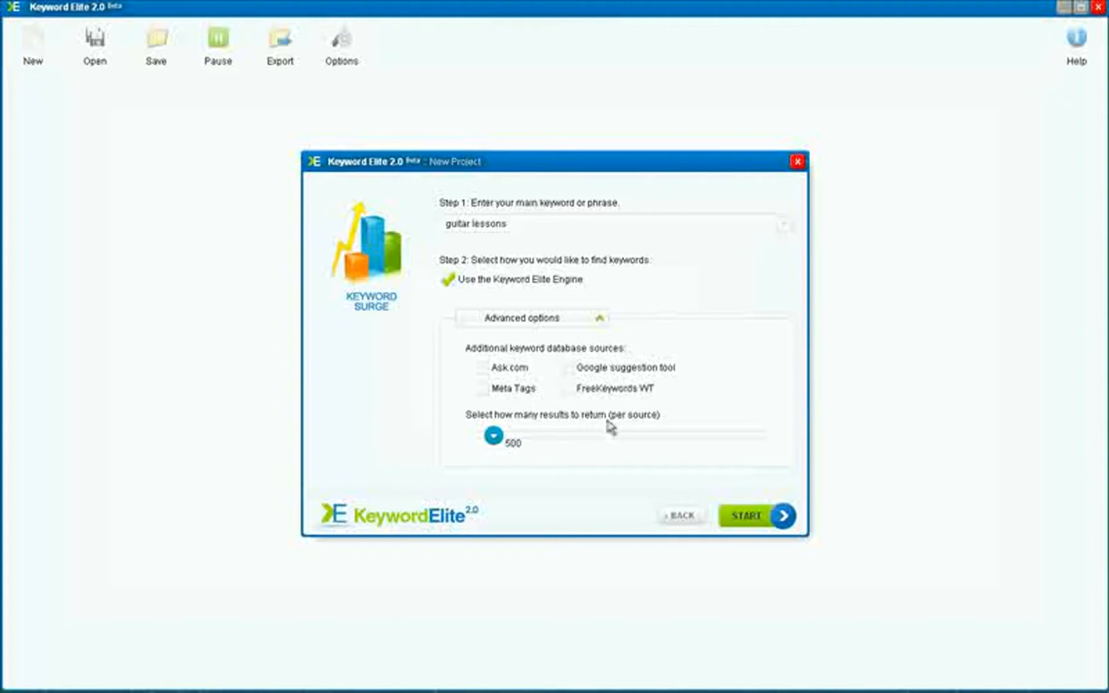
pyautogui.moveTo(493, 438); pyautogui.dragTo(770, 446)
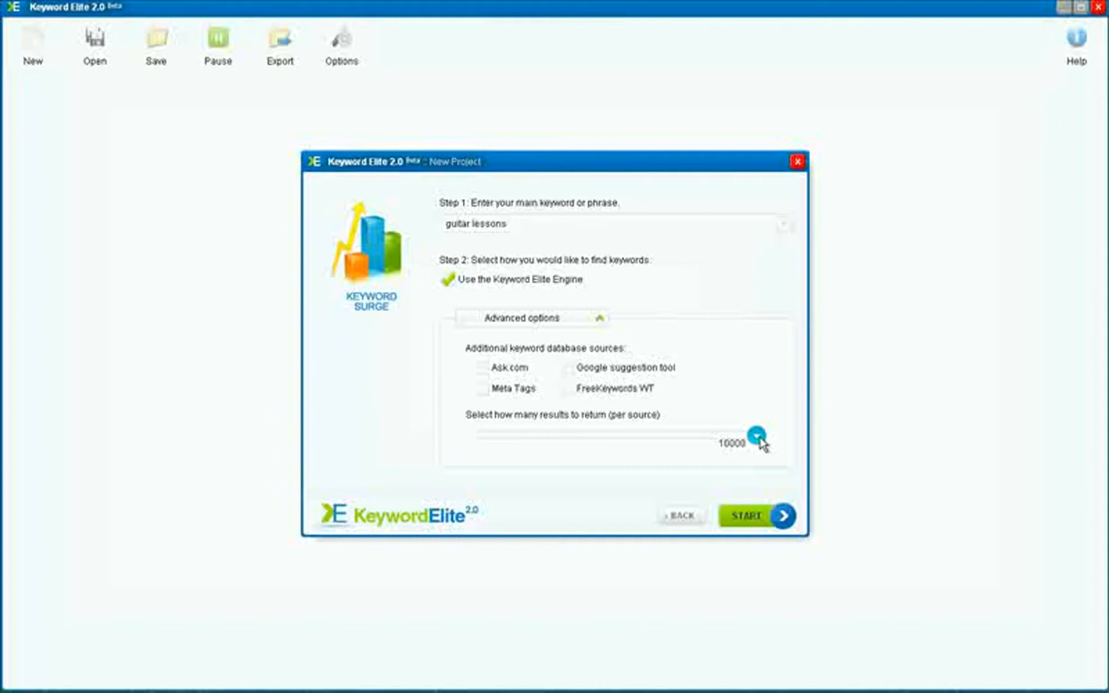
pyautogui.moveTo(760, 441); pyautogui.dragTo(484, 446)
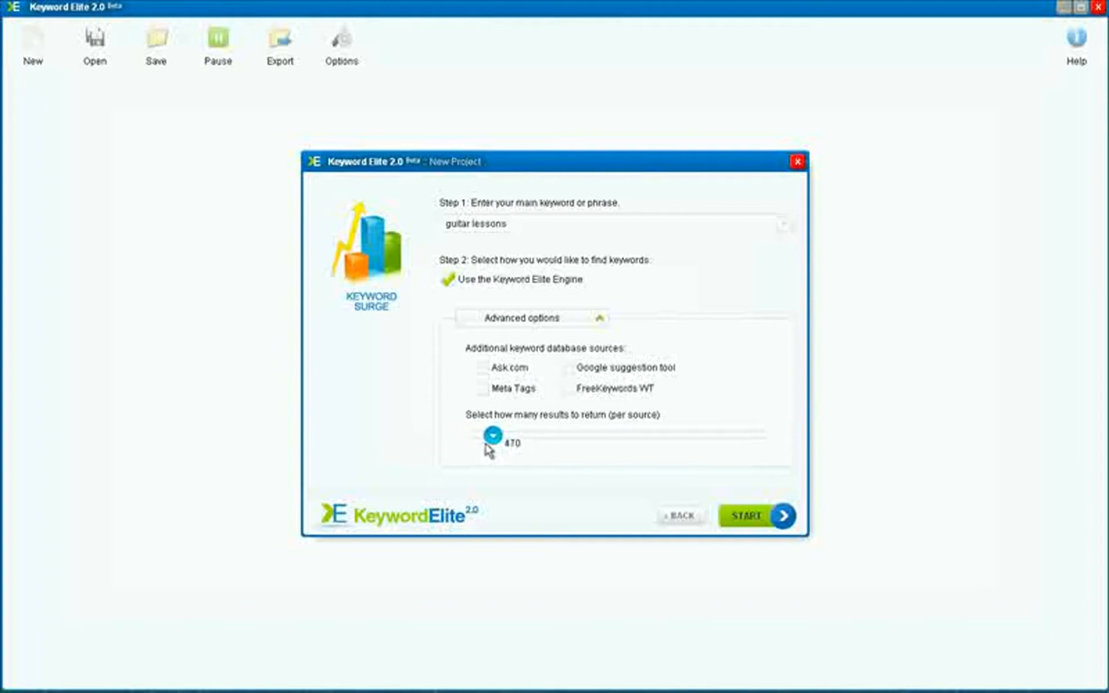
pyautogui.click(740, 519)
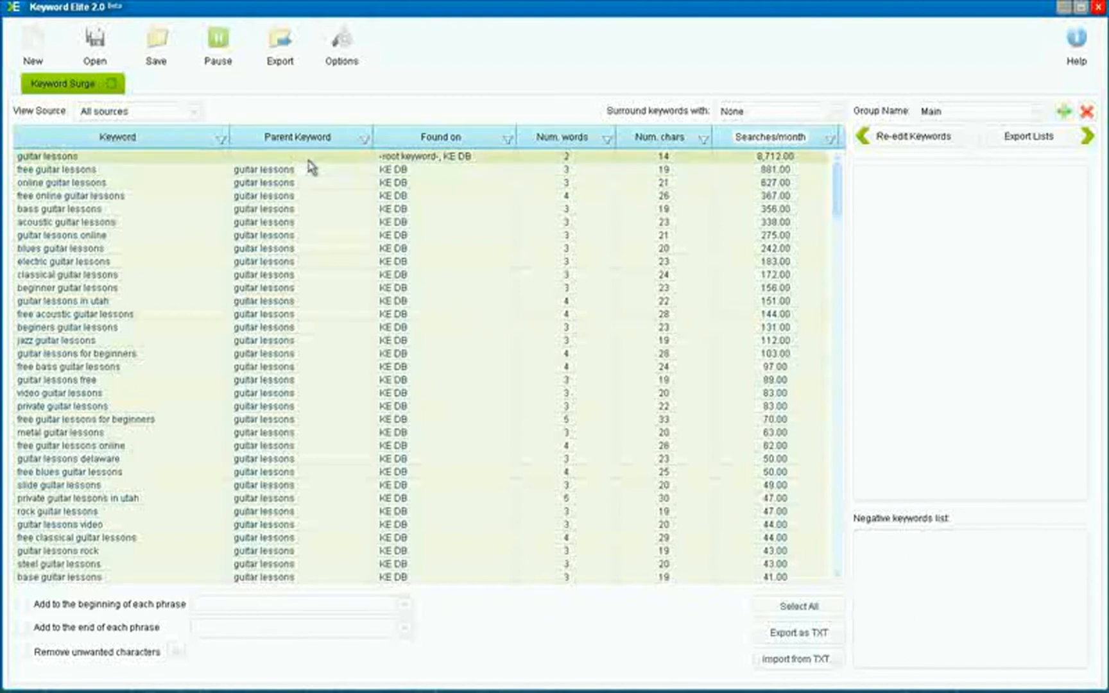
# Filter the Parent Keyword column to show only keywords found under "bass guitar lessons"
pyautogui.click(363, 139)
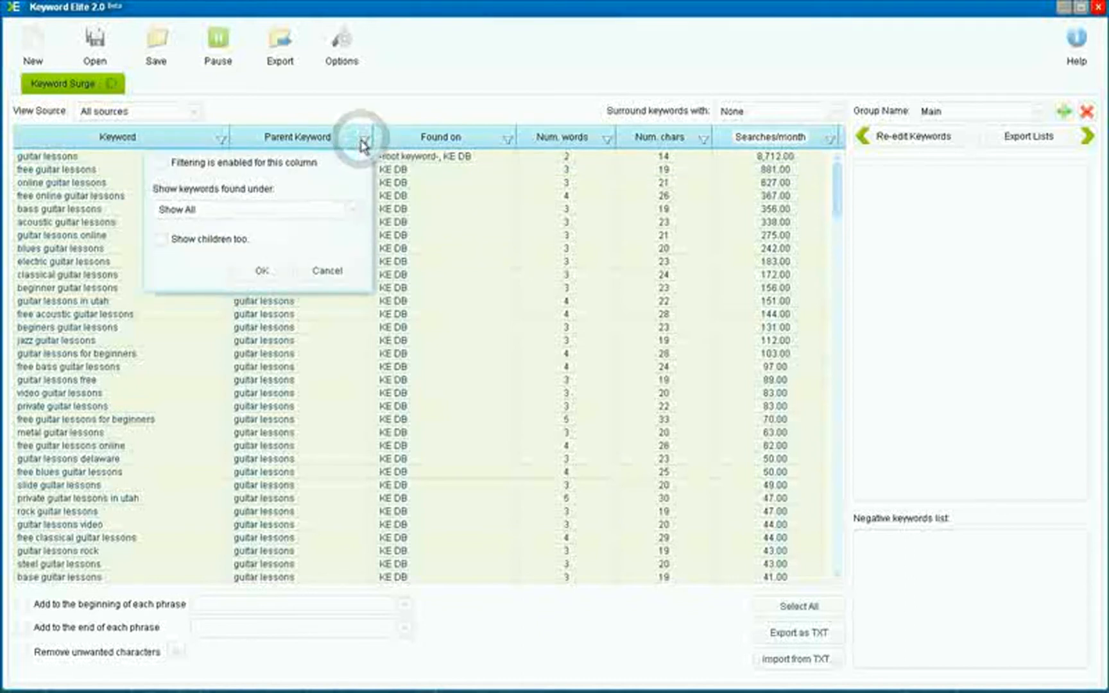
pyautogui.click(346, 209)
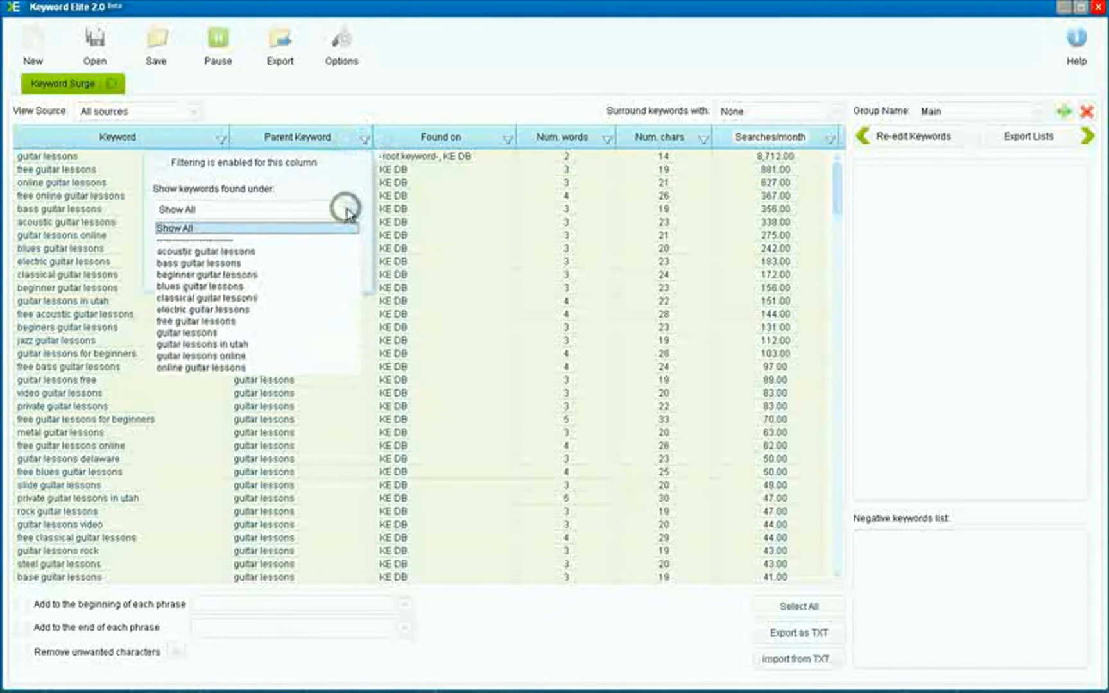
pyautogui.click(285, 270)
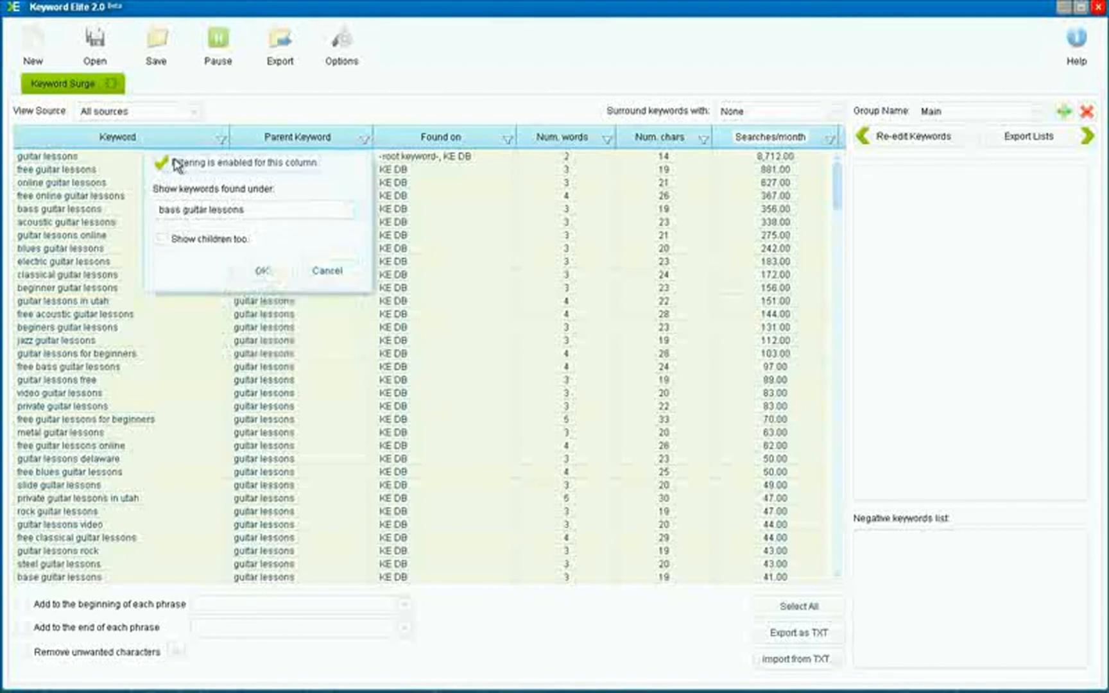
pyautogui.click(250, 271)
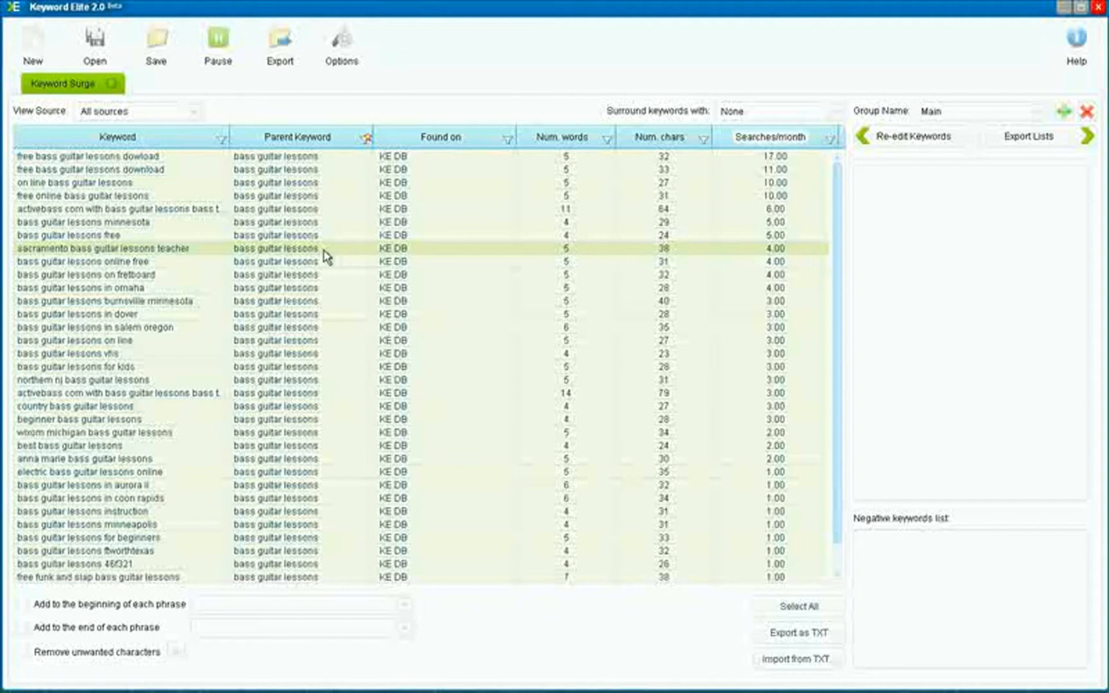
# Turn off the filter on the Parent Keyword column to list all keywords again
pyautogui.click(366, 143)
pyautogui.click(160, 166)
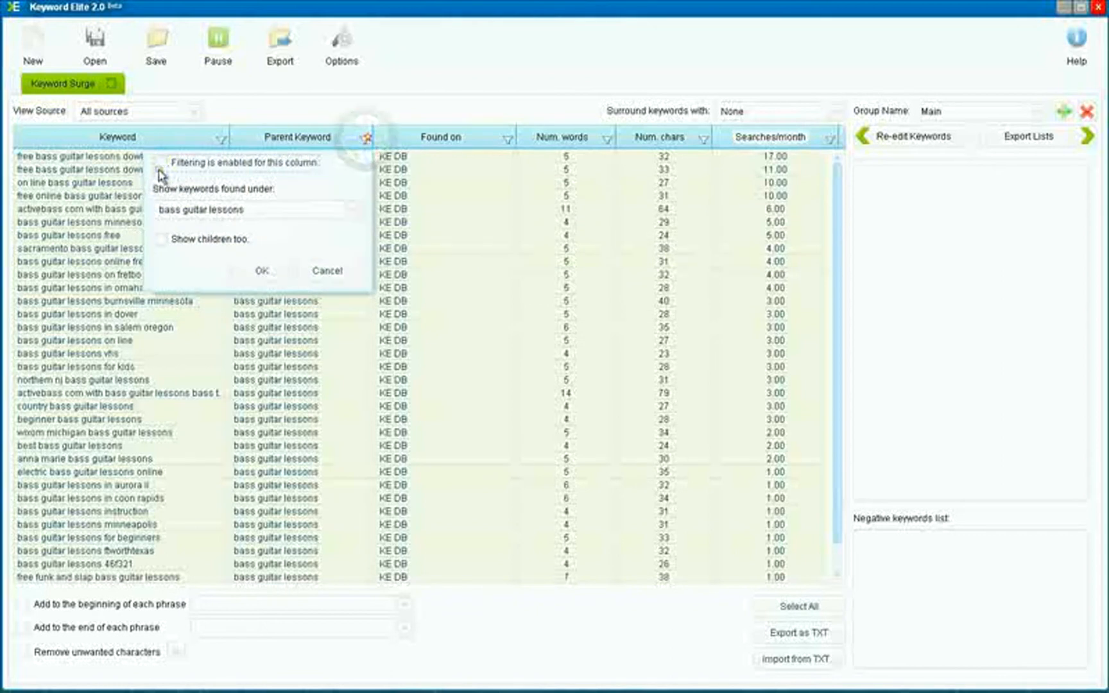
pyautogui.click(262, 271)
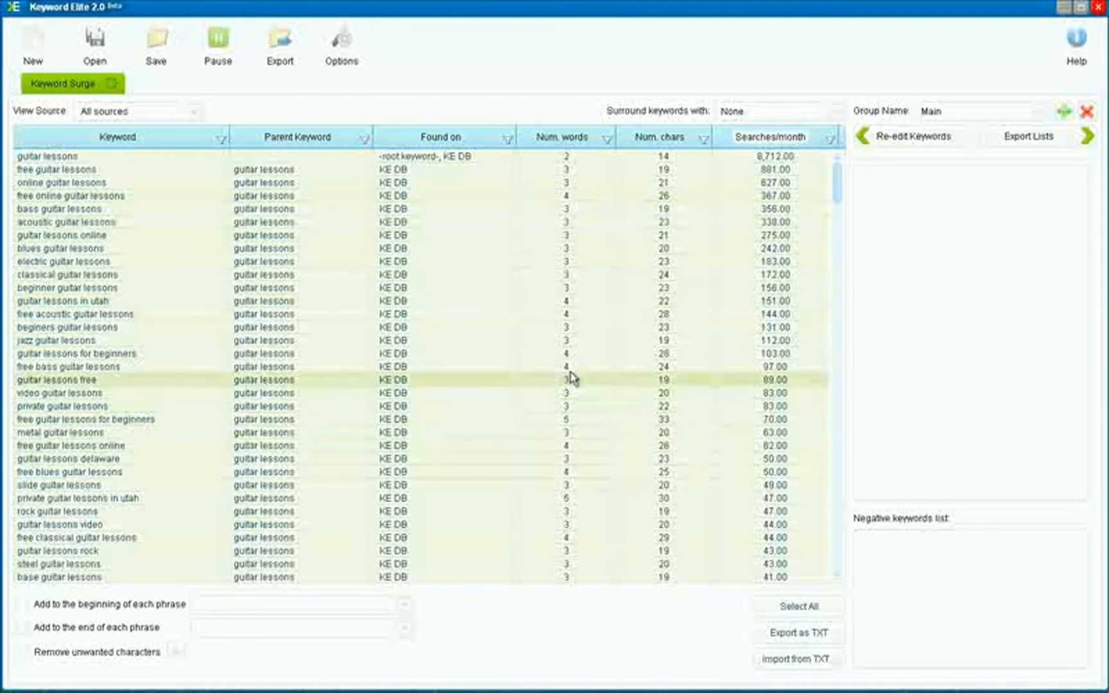
# Sort the keyword list by number of words and return it to sorting by searches per month
pyautogui.click(568, 145)
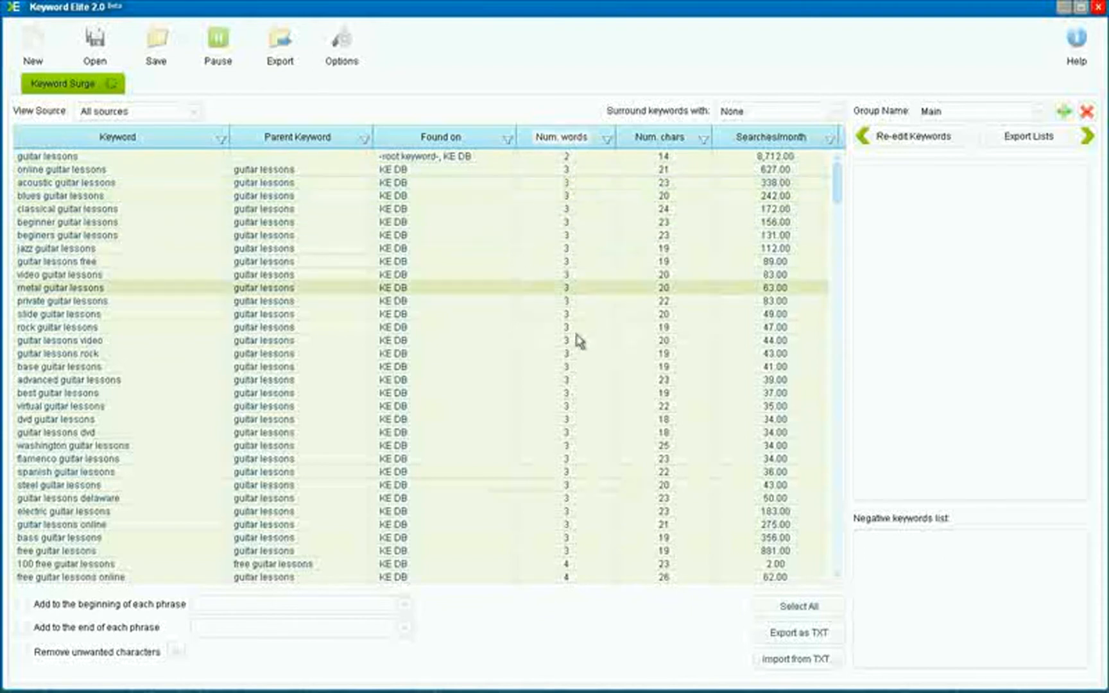
pyautogui.scroll(-20, 576, 512)
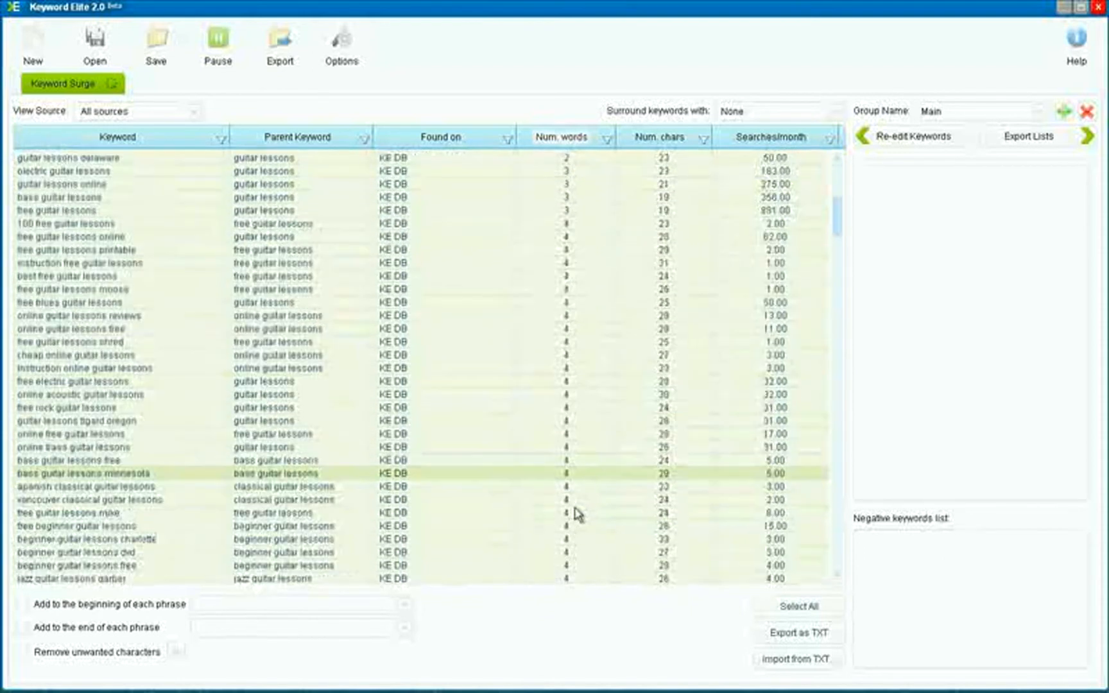
pyautogui.scroll(15, 576, 512)
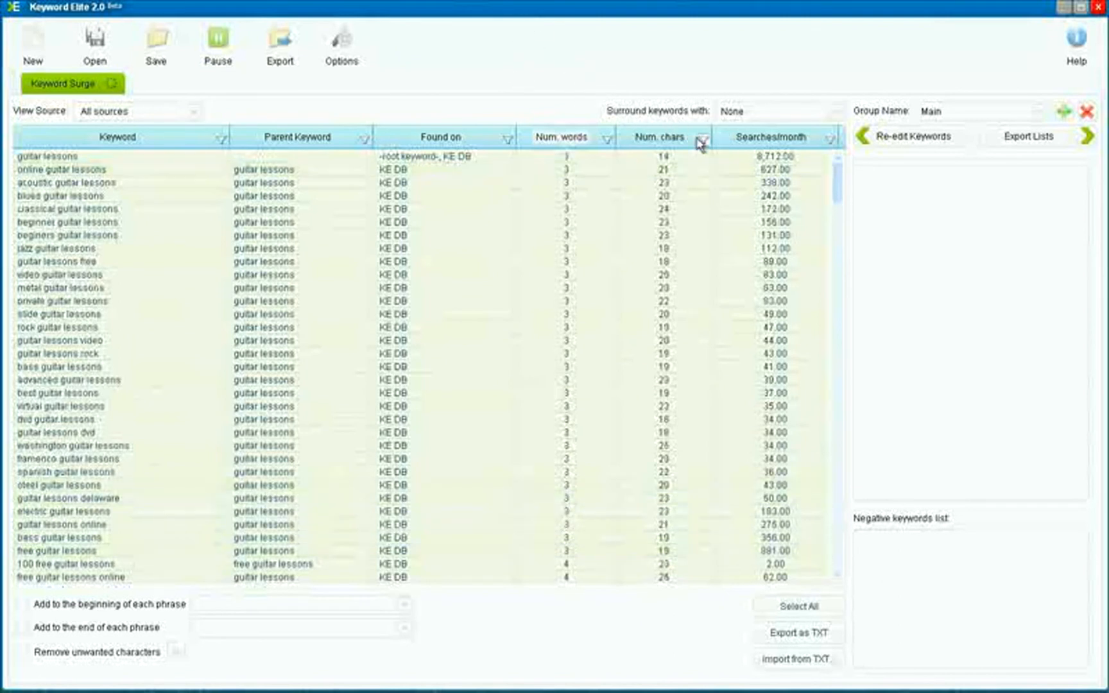
pyautogui.click(782, 141)
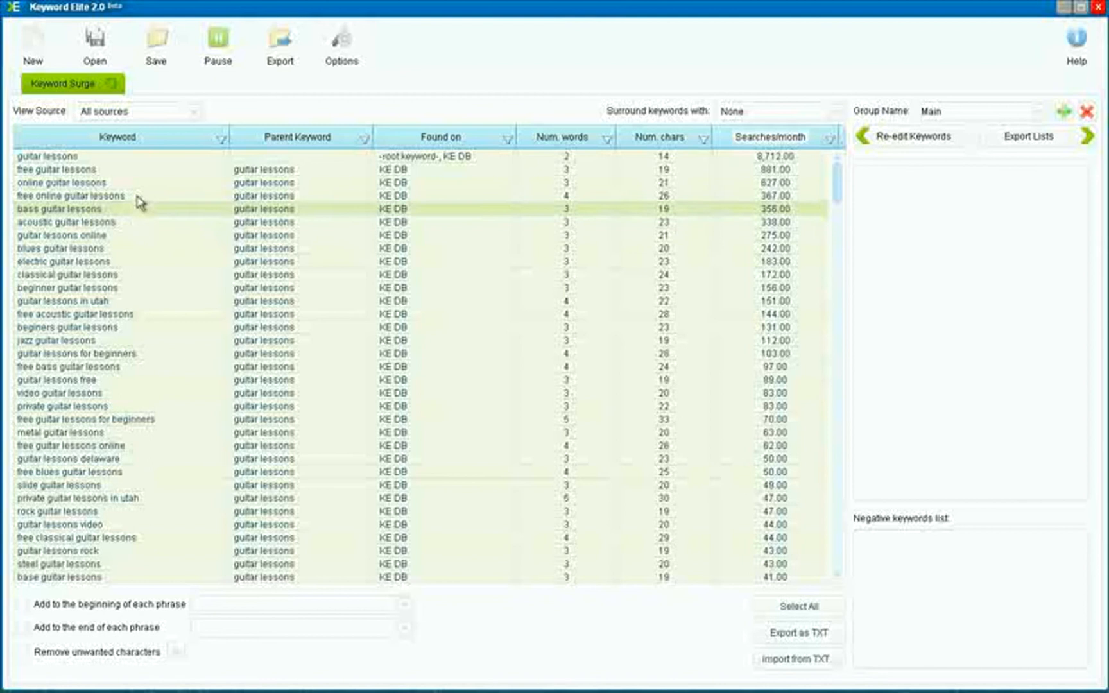
# Add the keywords from "guitar lessons" through "guitar lessons for beginners" to the Main group
pyautogui.click(102, 157)
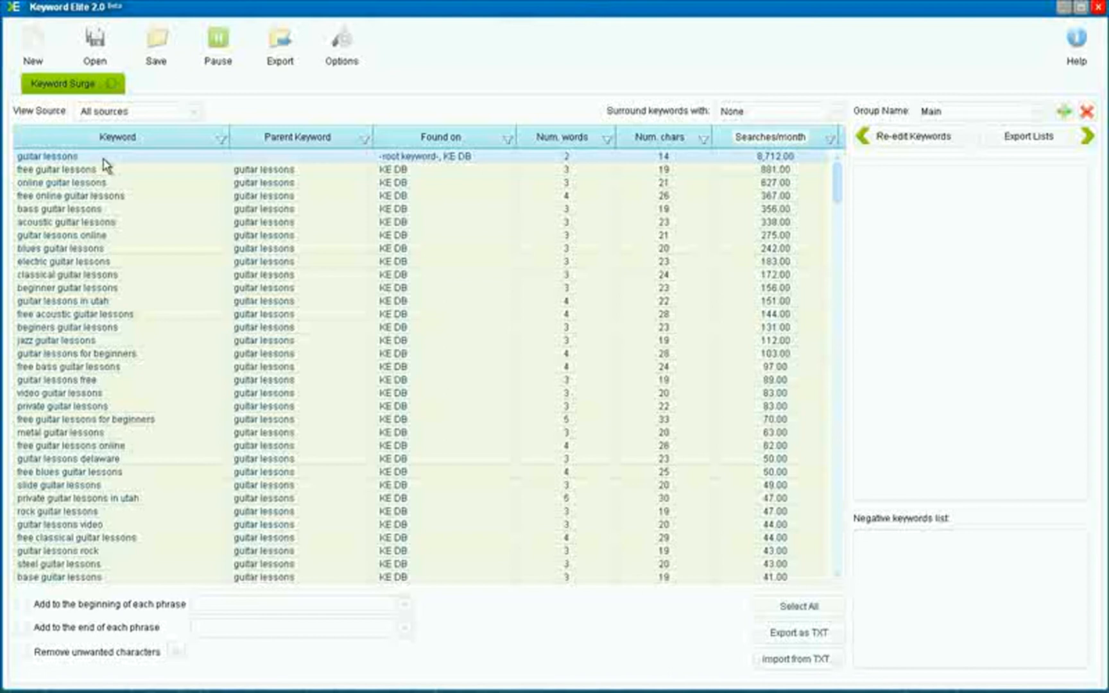
pyautogui.keyDown('shift'); pyautogui.click(604, 354); pyautogui.keyUp('shift')
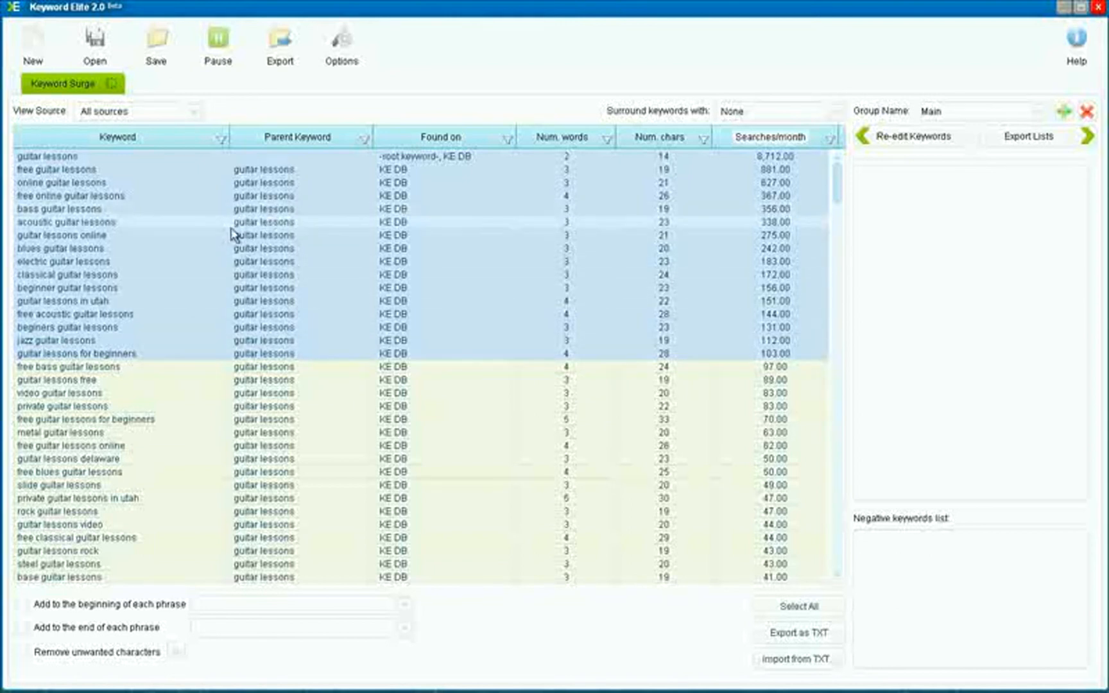
pyautogui.moveTo(97, 236); pyautogui.dragTo(924, 268)
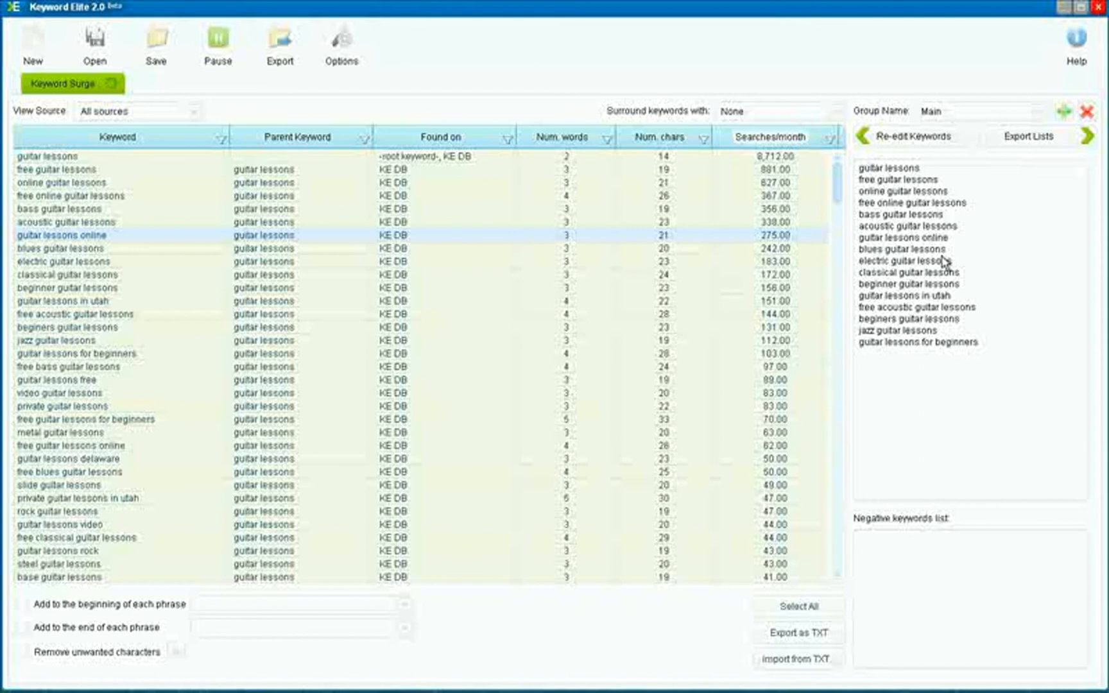
# Create a new ad group and name it "Bass Guitar"
pyautogui.click(1062, 114)
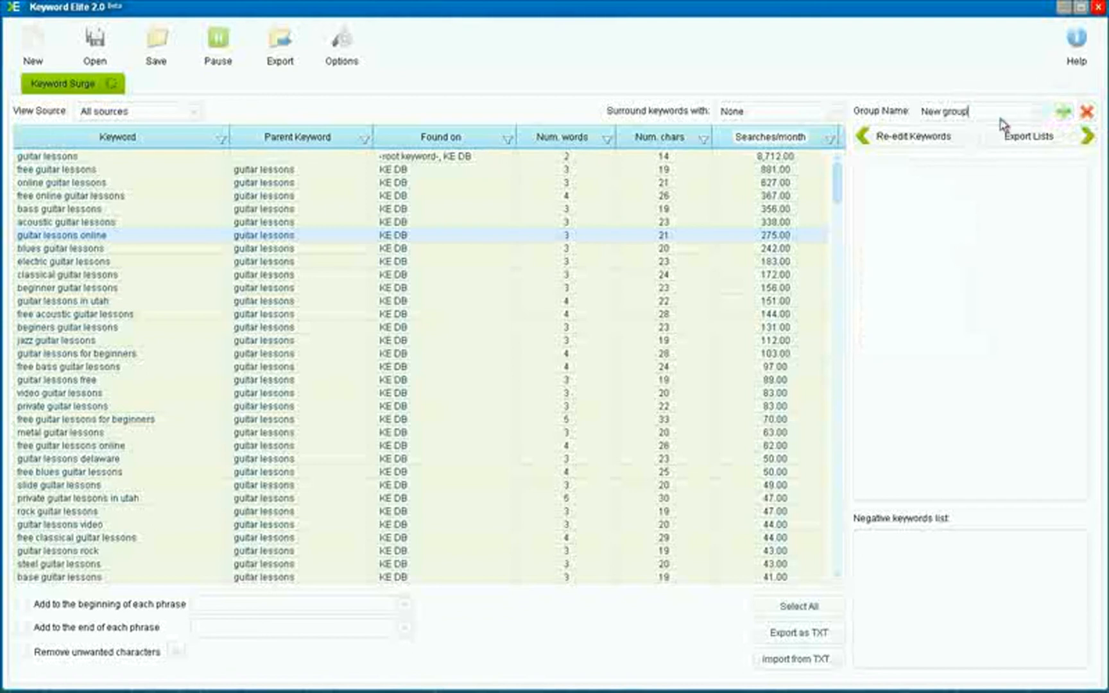
pyautogui.moveTo(998, 113); pyautogui.dragTo(904, 117)
pyautogui.write('Bass Guitar')
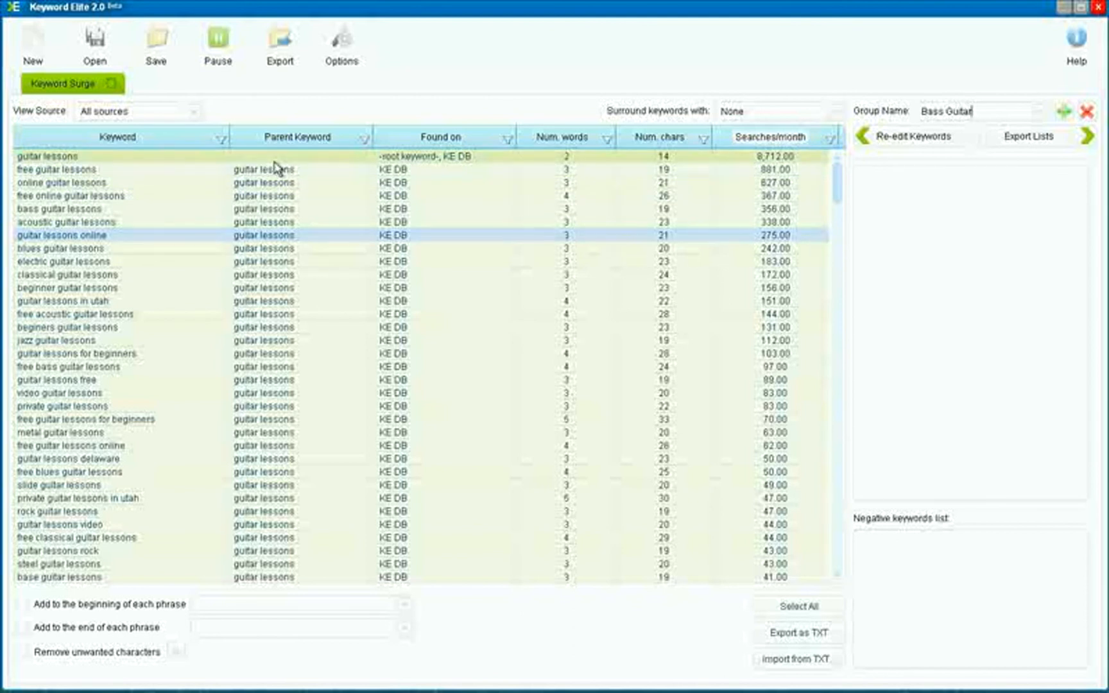
# Enable the Parent Keyword column filter for keywords found under "bass guitar lessons"
pyautogui.click(363, 140)
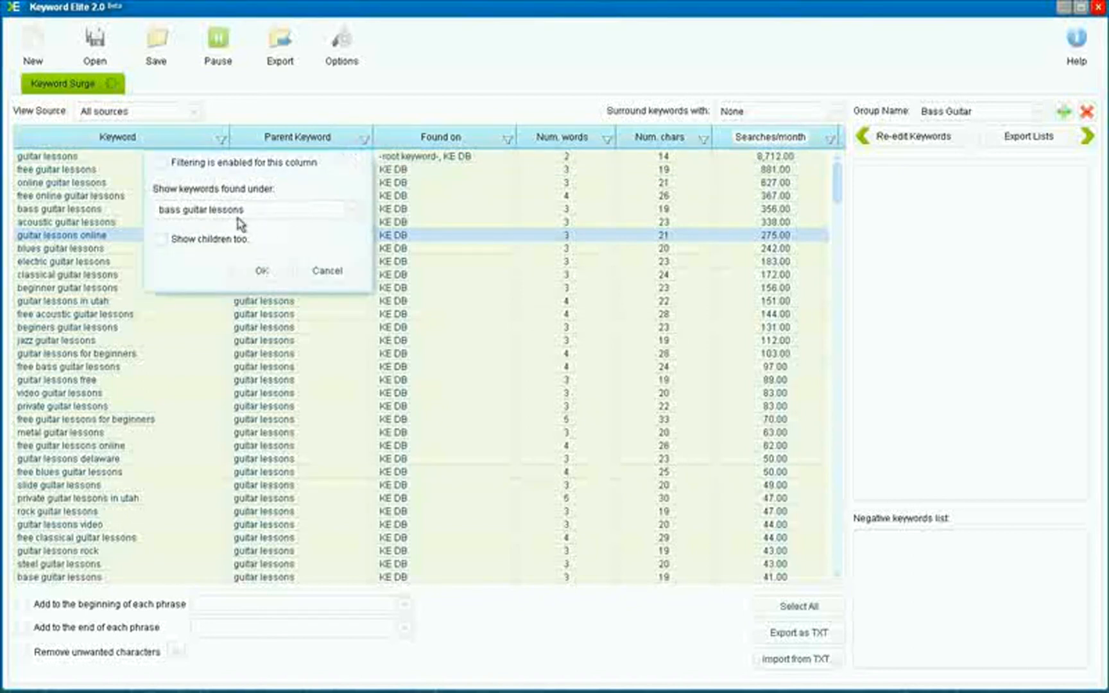
pyautogui.click(161, 164)
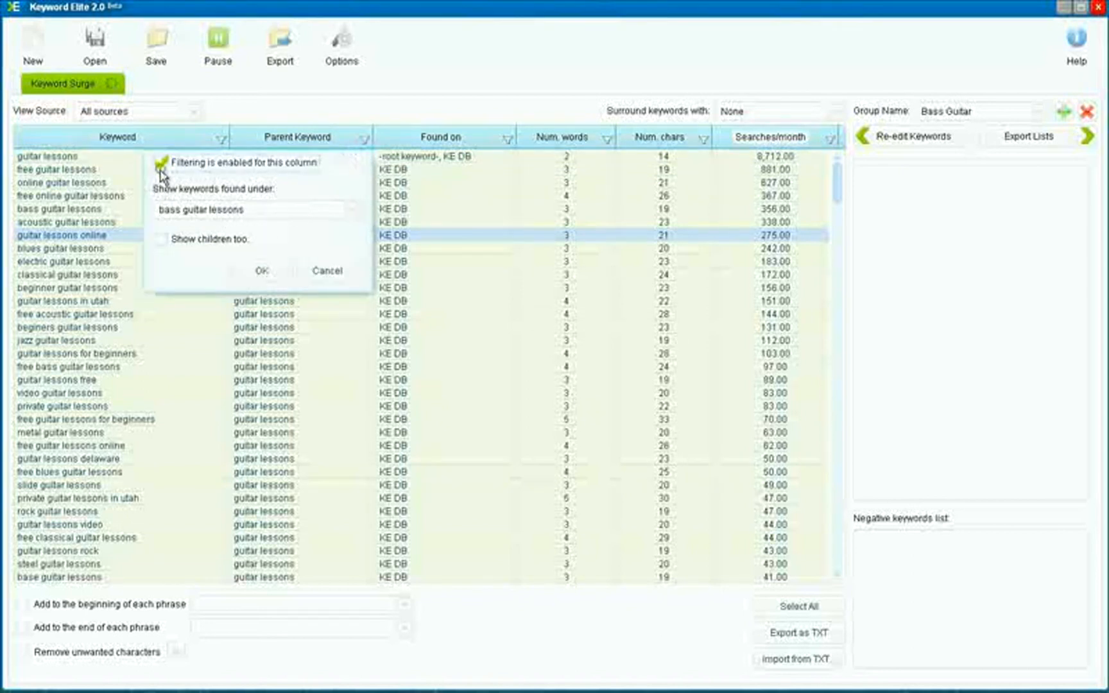
pyautogui.click(251, 273)
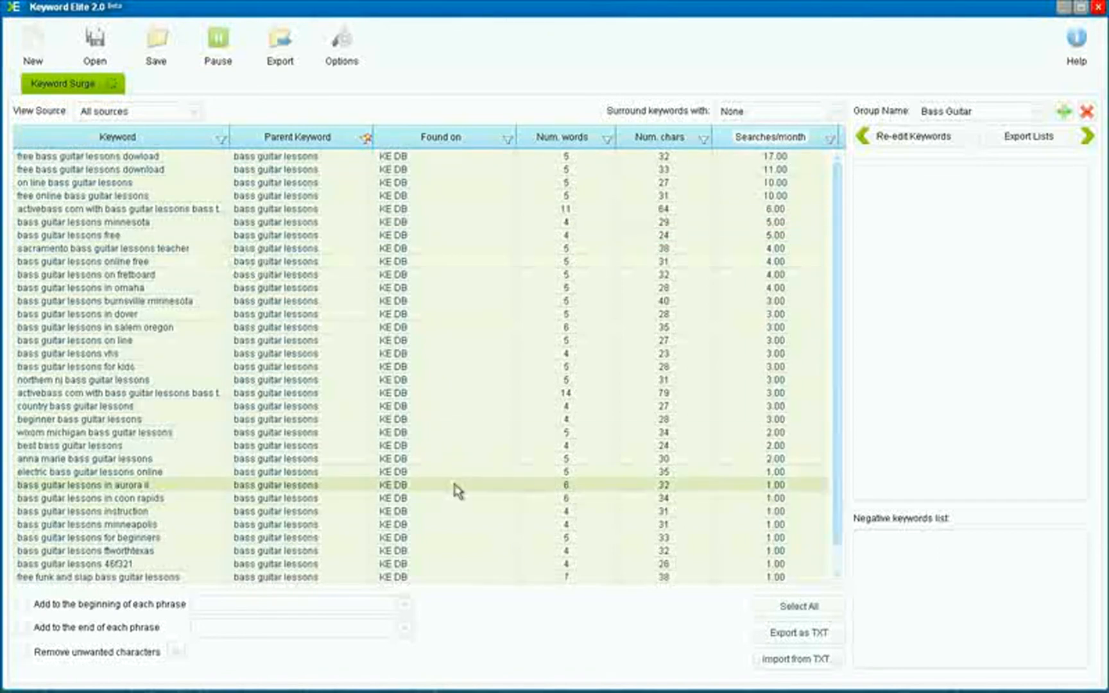
# Select all the filtered bass guitar keywords and add them to the Bass Guitar group
pyautogui.scroll(-1, 458, 491)
pyautogui.scroll(1, 457, 492)
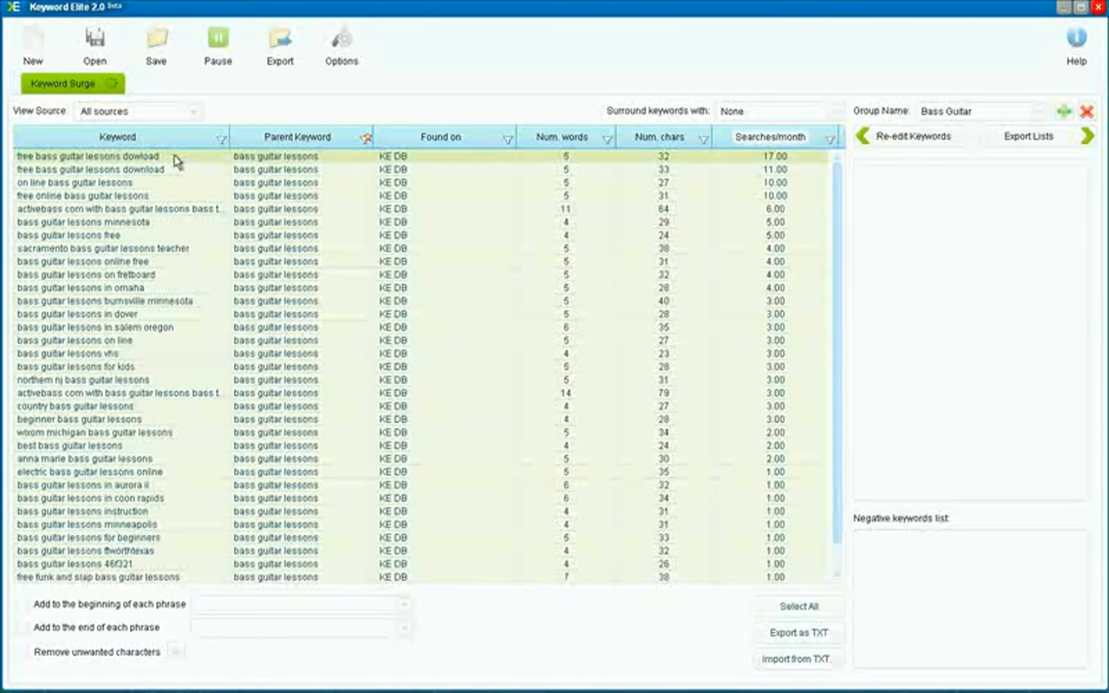
pyautogui.click(808, 607)
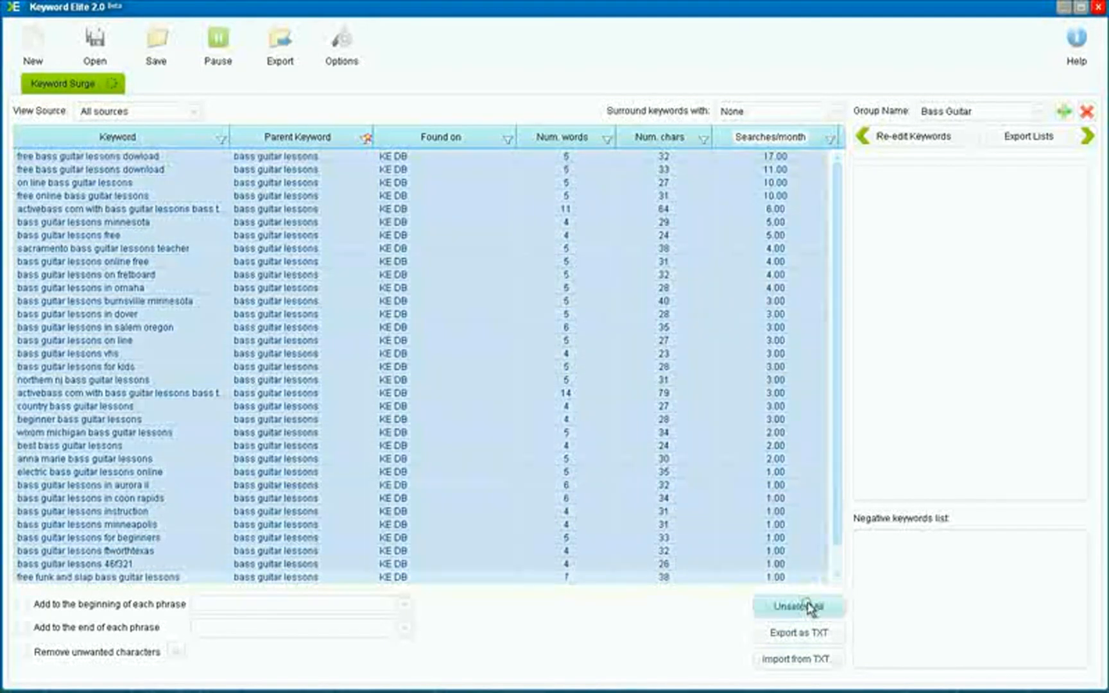
pyautogui.moveTo(122, 257); pyautogui.dragTo(902, 268)
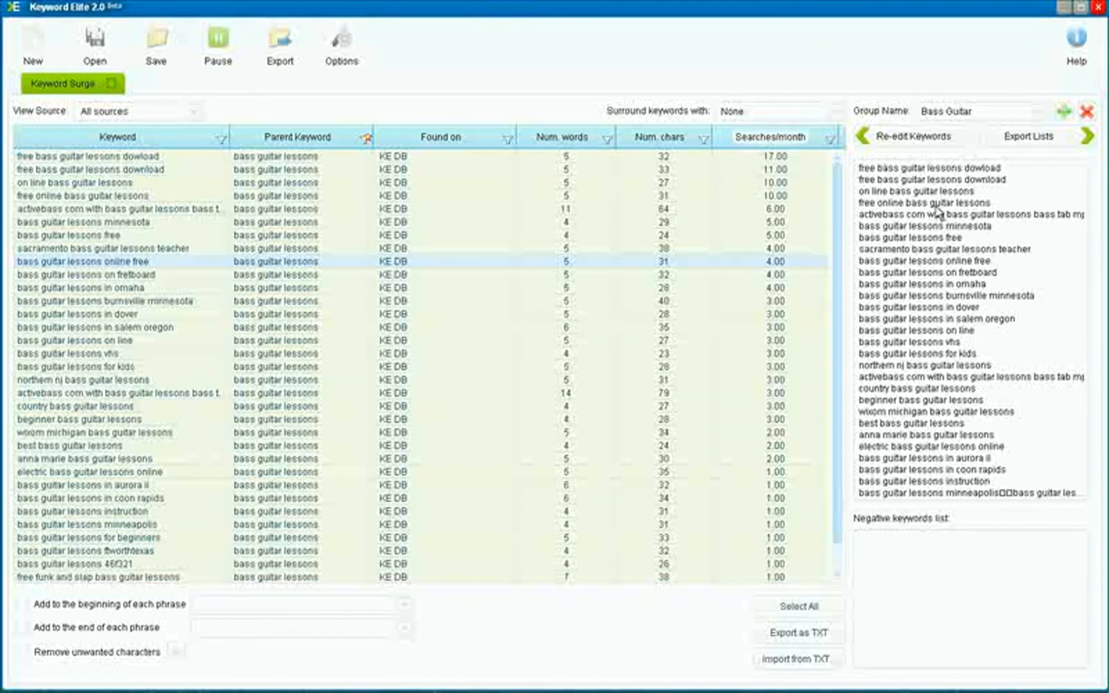
# Switch to the Main group and disable the Parent Keyword column filter
pyautogui.click(1038, 113)
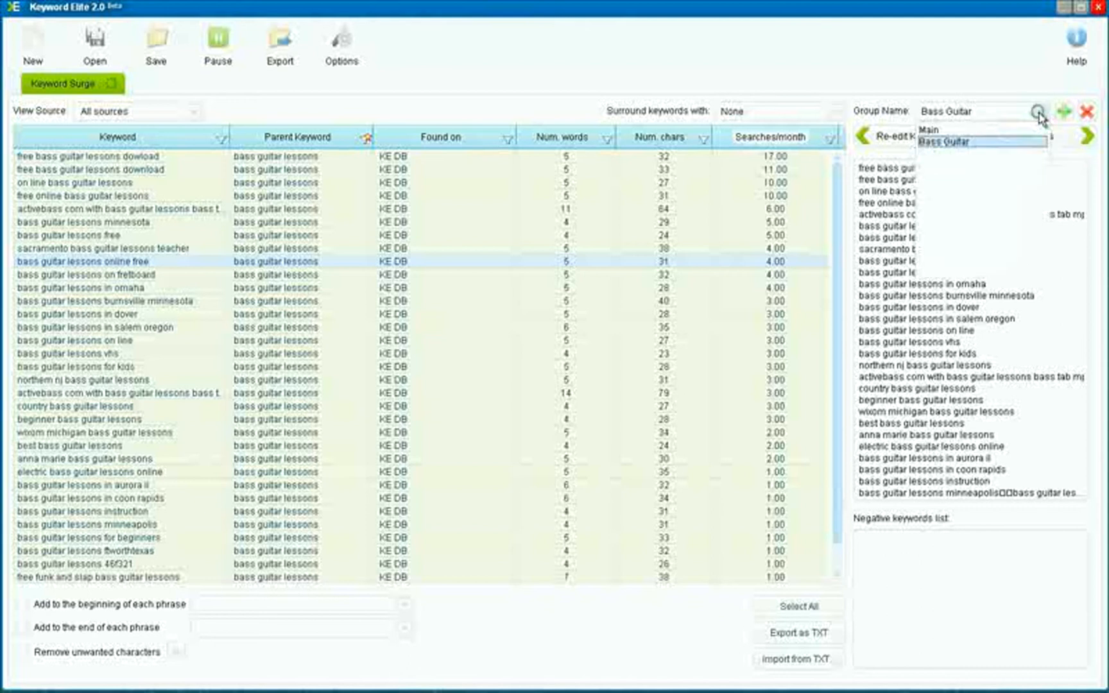
pyautogui.click(1025, 129)
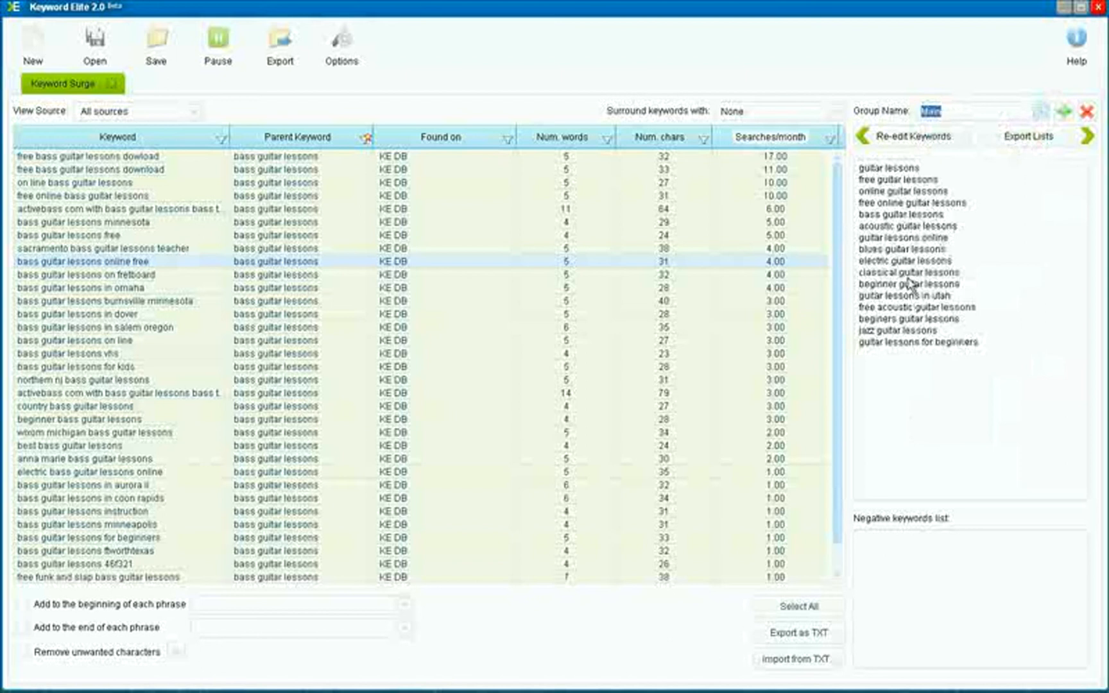
pyautogui.click(366, 140)
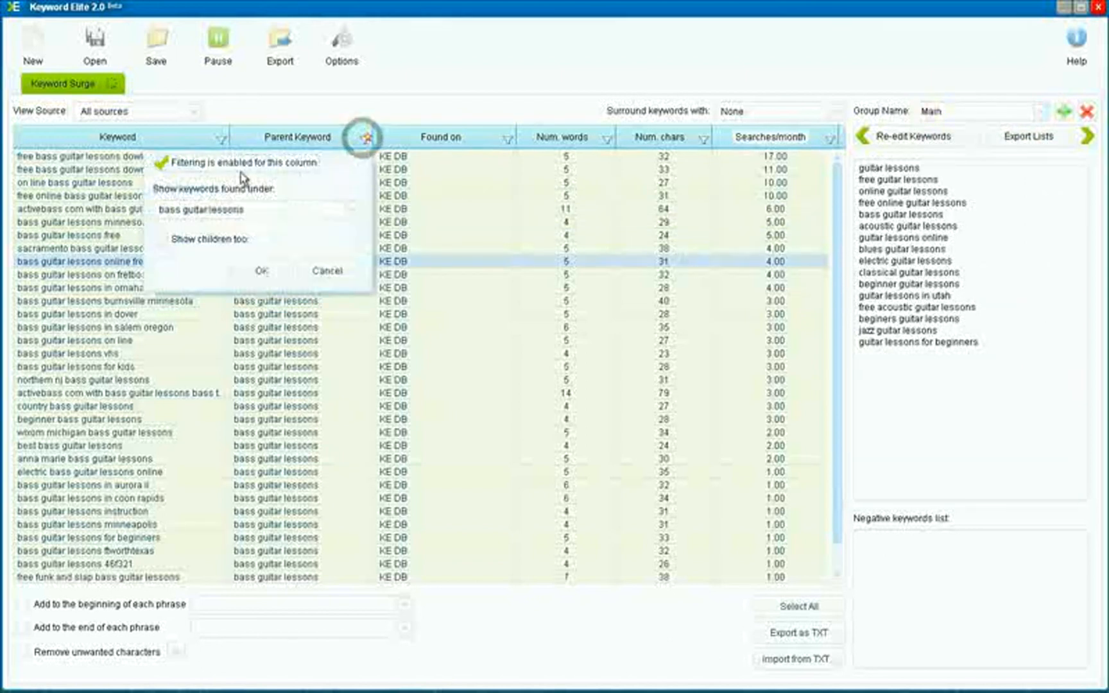
pyautogui.click(162, 168)
pyautogui.click(257, 269)
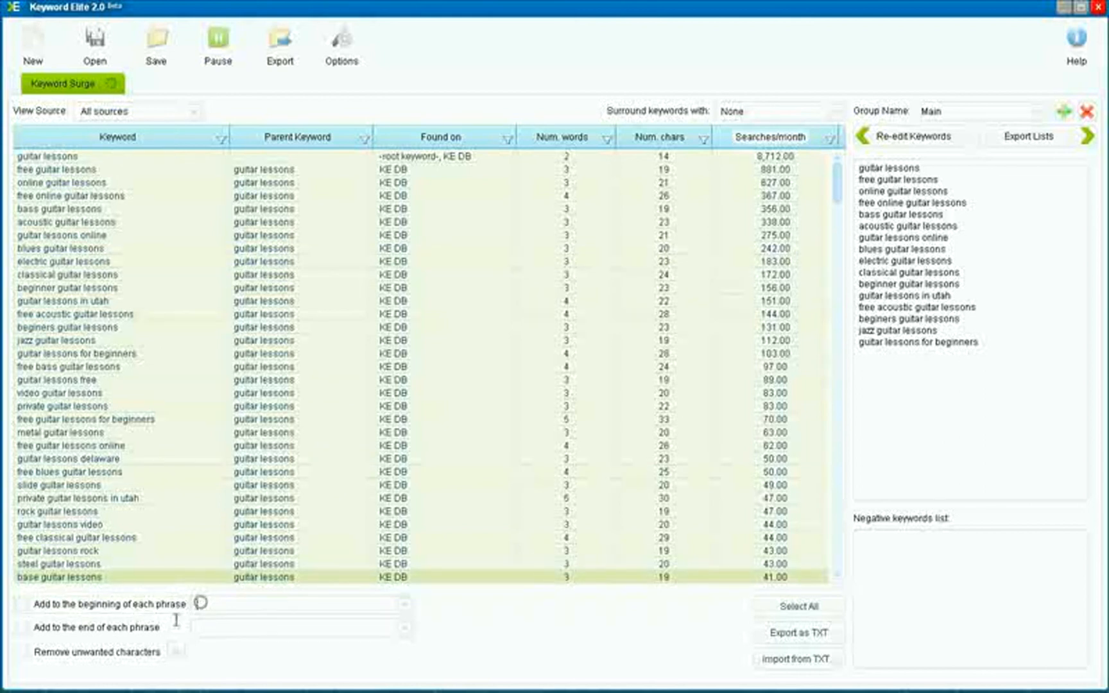
# Add the word "free" to the beginning of each keyword phrase
pyautogui.click(24, 605)
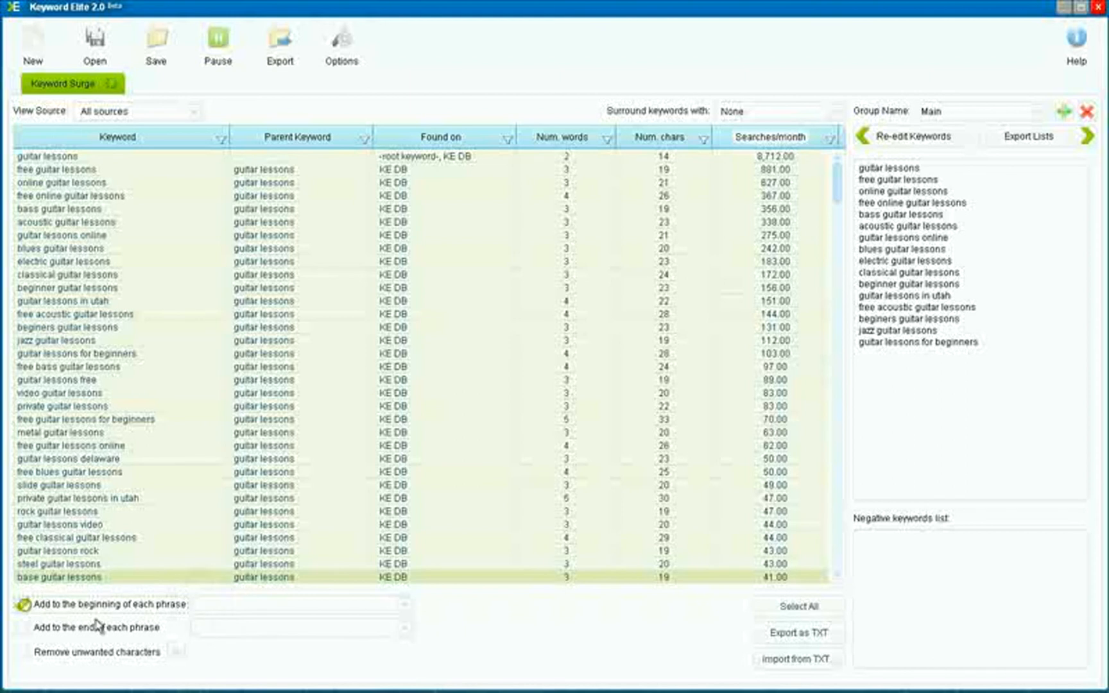
pyautogui.click(202, 606)
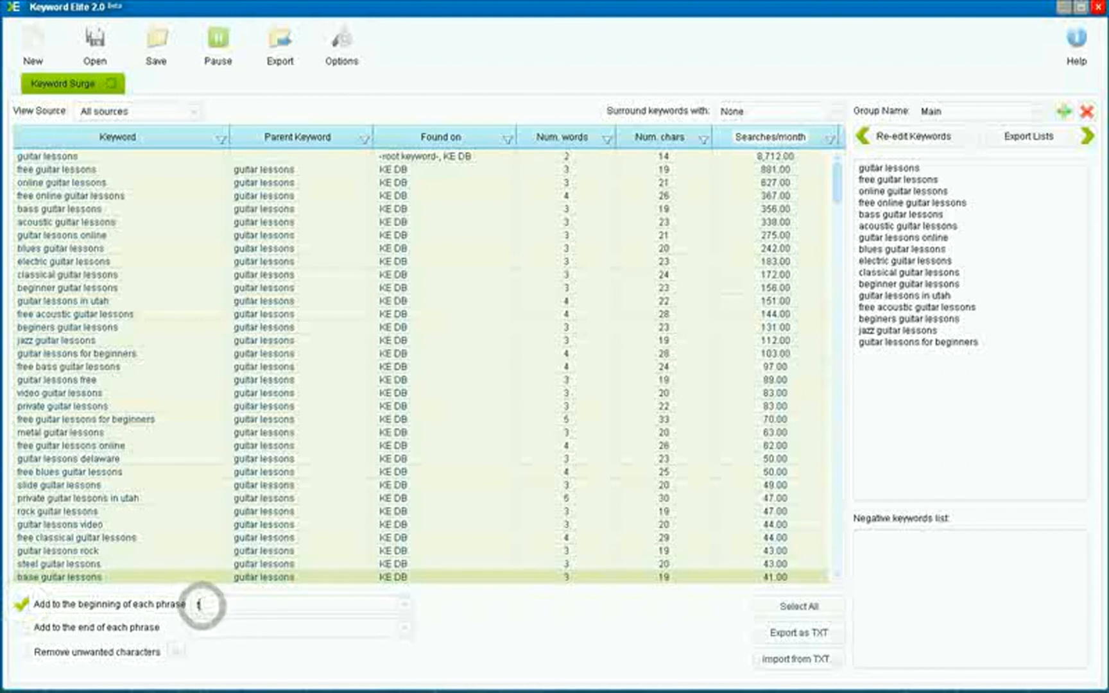
pyautogui.write('free')
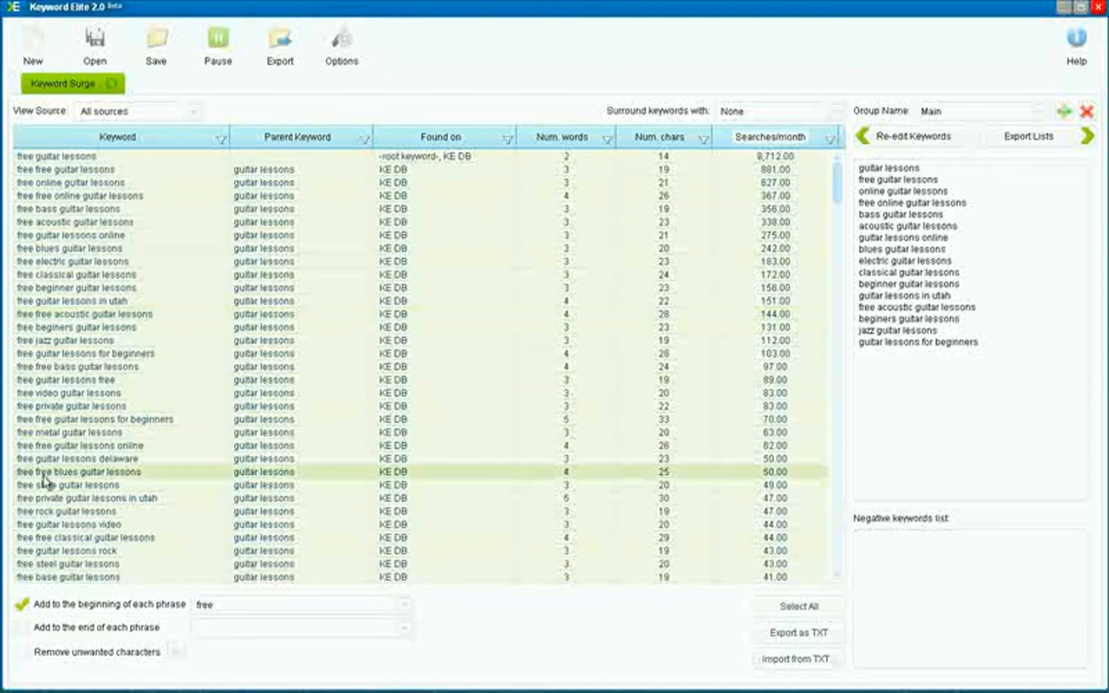
# Add the word "Seattle" to the end of each keyword phrase
pyautogui.click(23, 628)
pyautogui.click(238, 625)
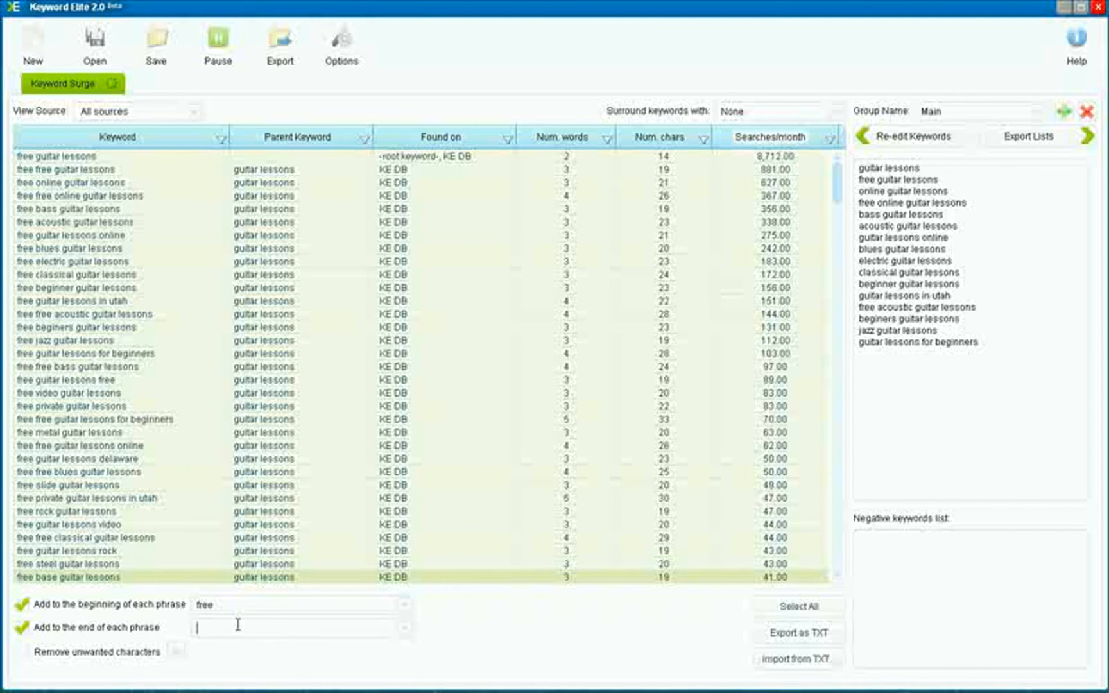
pyautogui.write('Seattle')
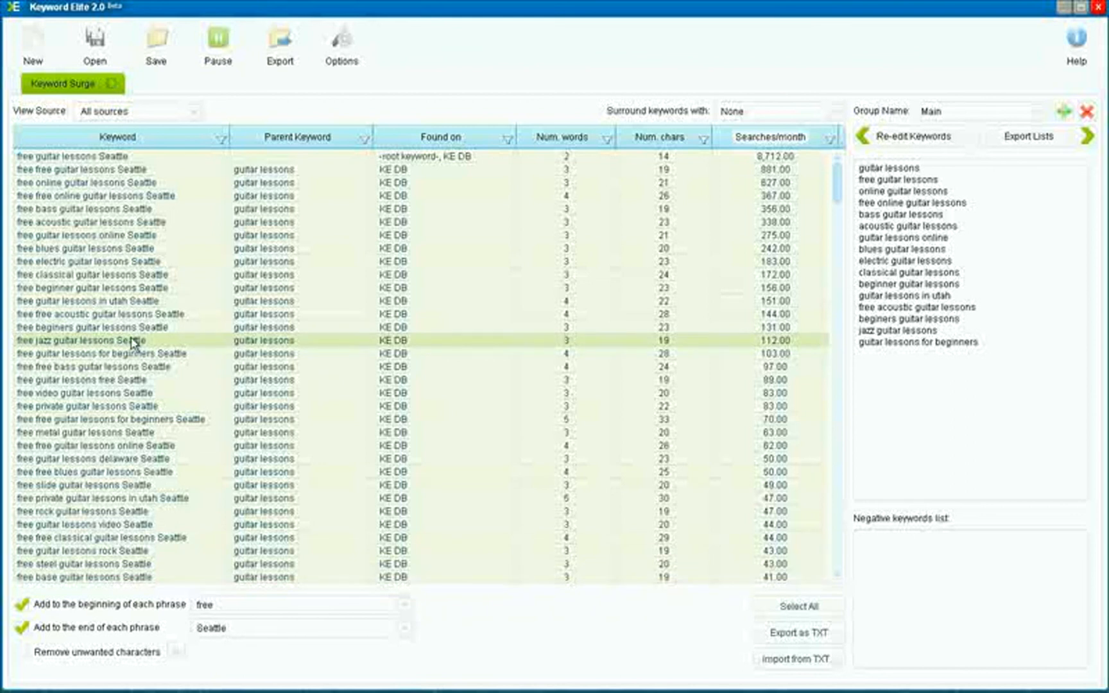
# Enable removal of unwanted characters and strip "-_$ % &", including the spaces, from the keyword phrases
pyautogui.click(21, 653)
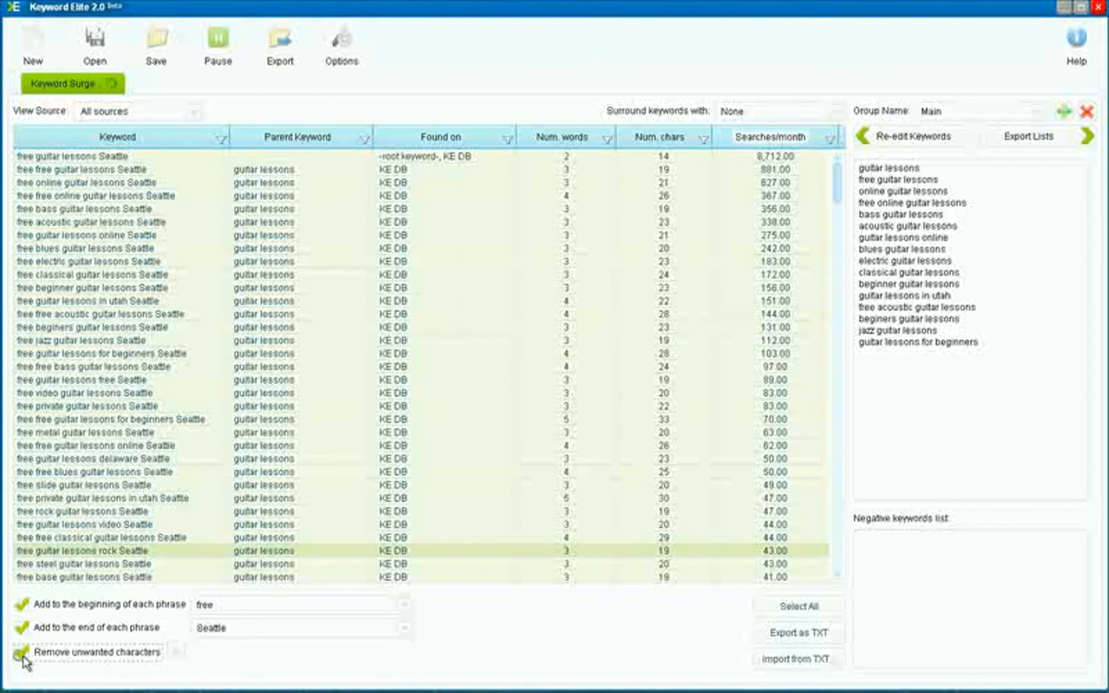
pyautogui.click(172, 652)
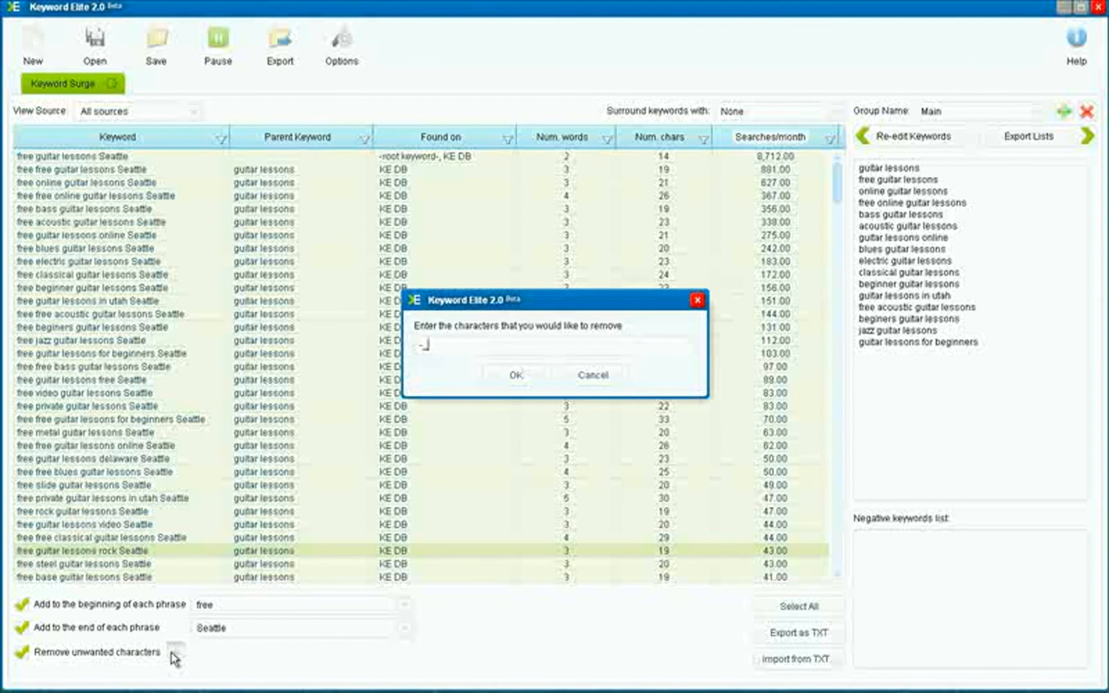
pyautogui.write('$ % &')
pyautogui.click(527, 376)
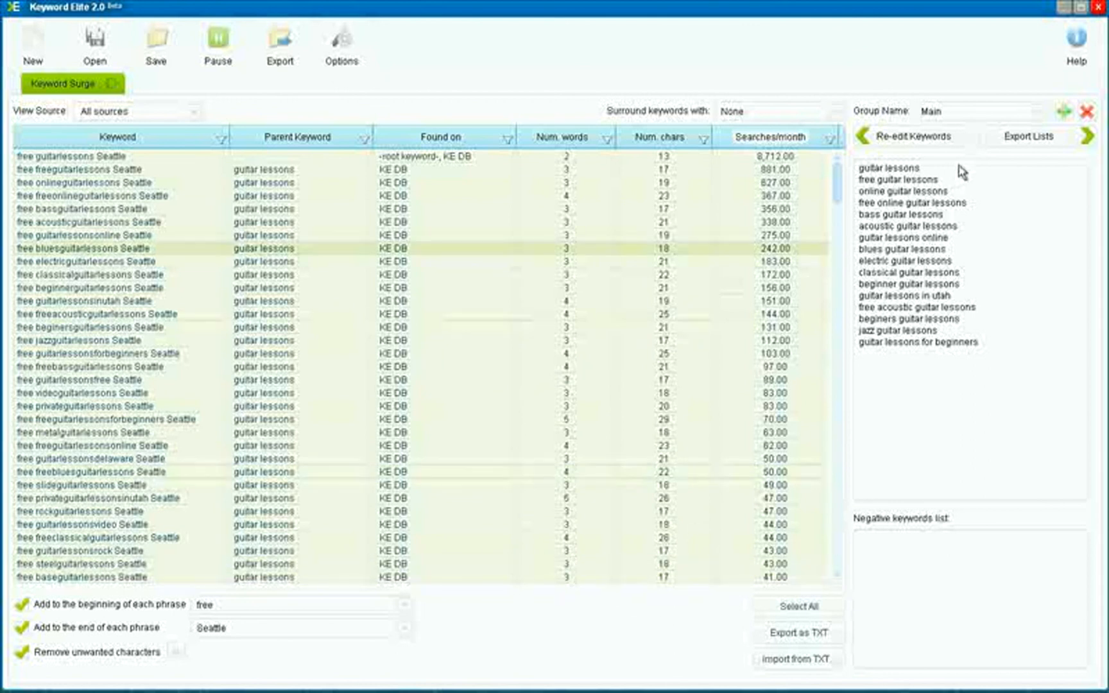
# Start exporting the keyword group lists, then cancel the choice of destination folder
pyautogui.click(1028, 138)
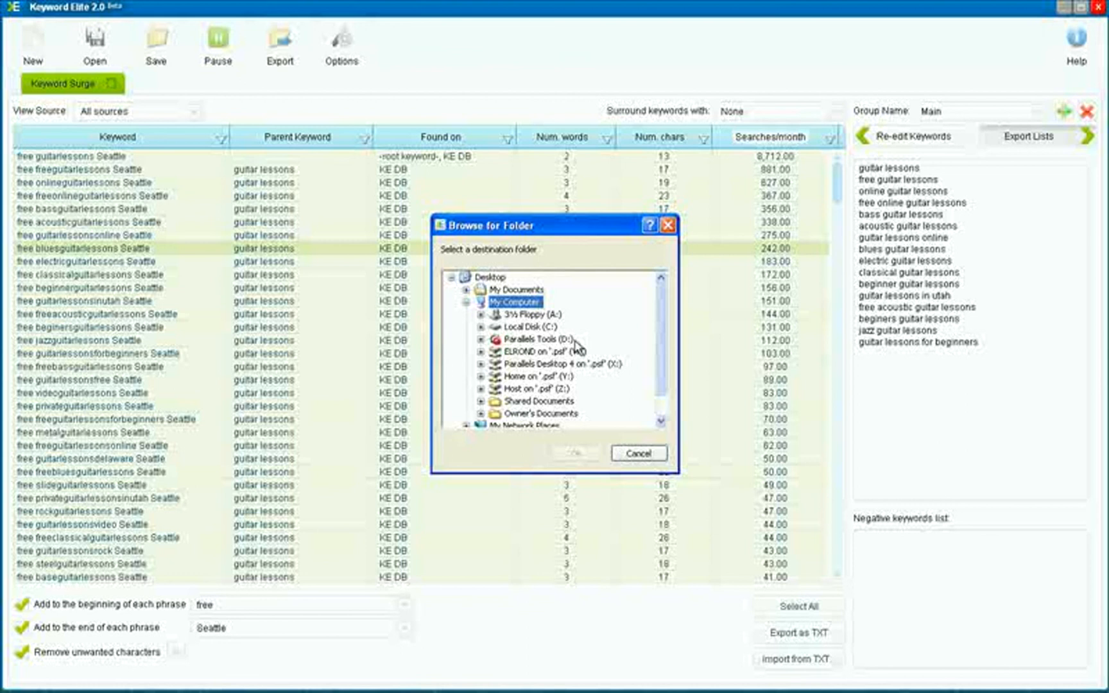
pyautogui.click(633, 453)
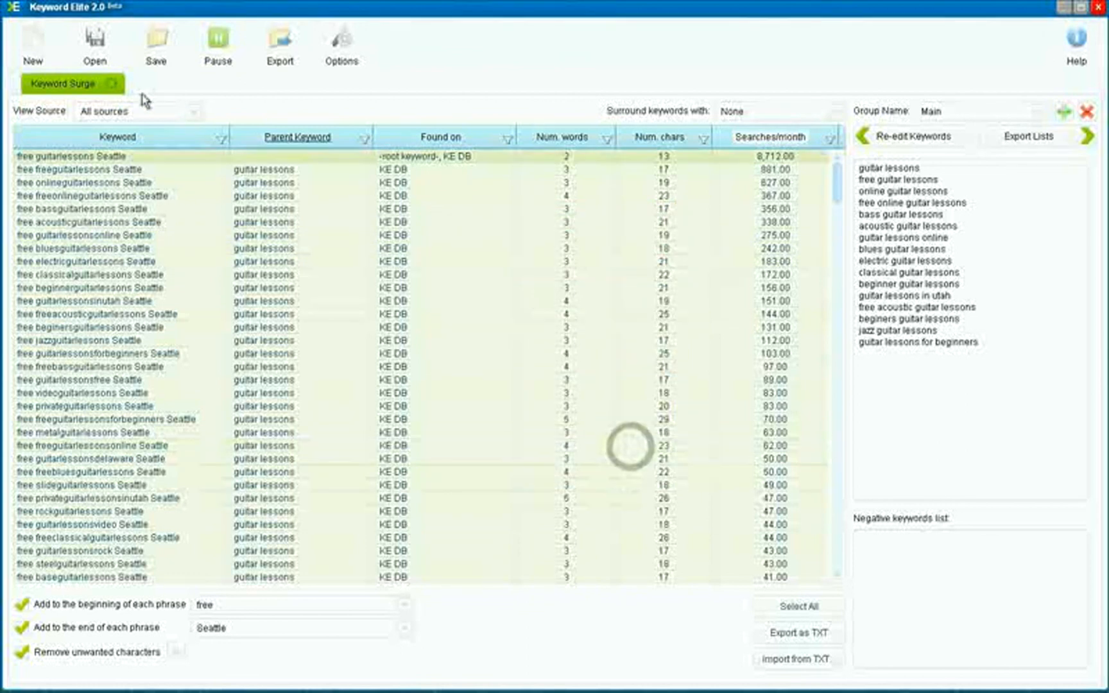
# Open the choice of project types for a new project
pyautogui.click(44, 56)
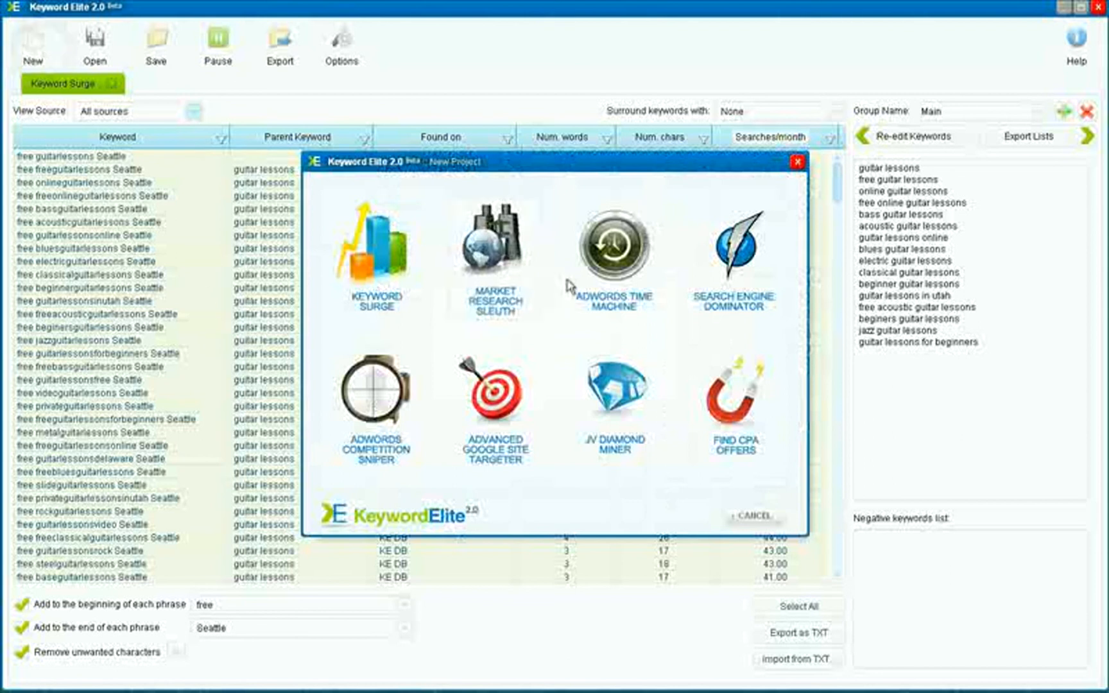